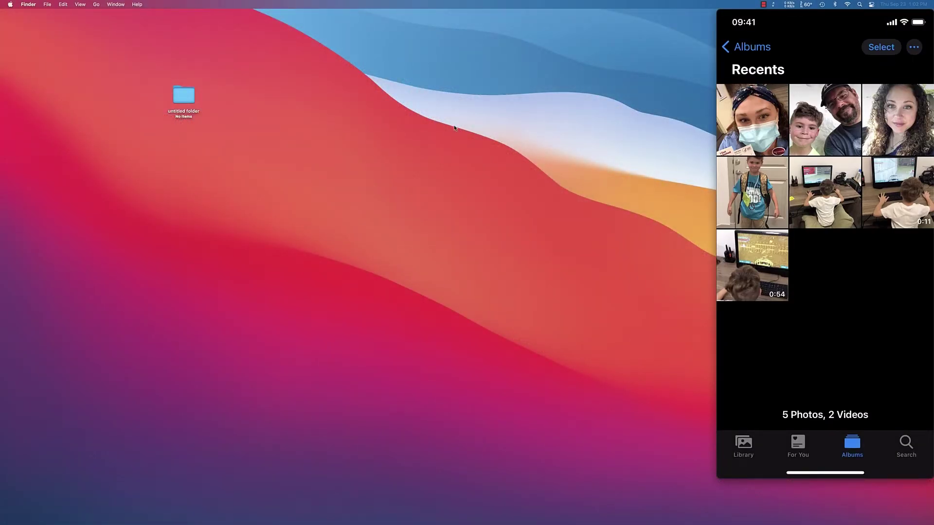
Open the empty untitled folder, check the iPhone's device page and photo sync options, then close it.
double_click(180, 100)
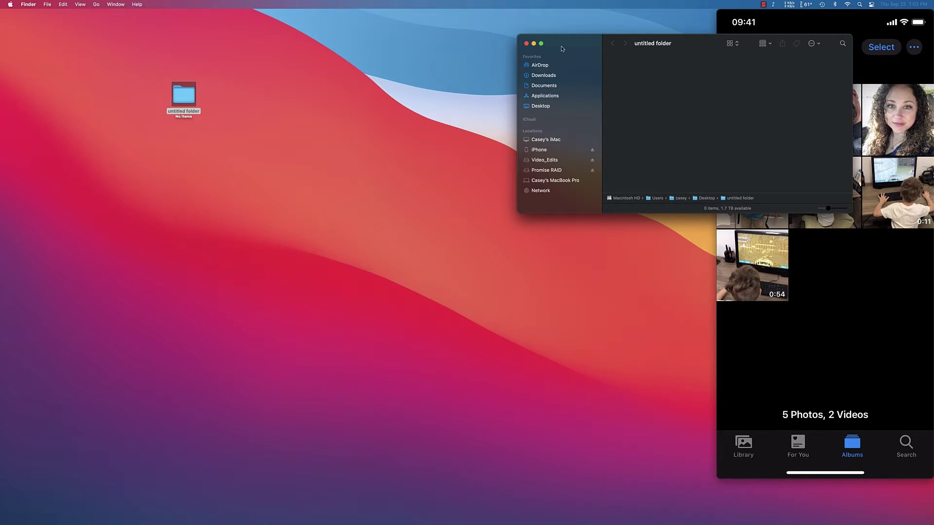
left_click_drag(570, 43, 435, 39)
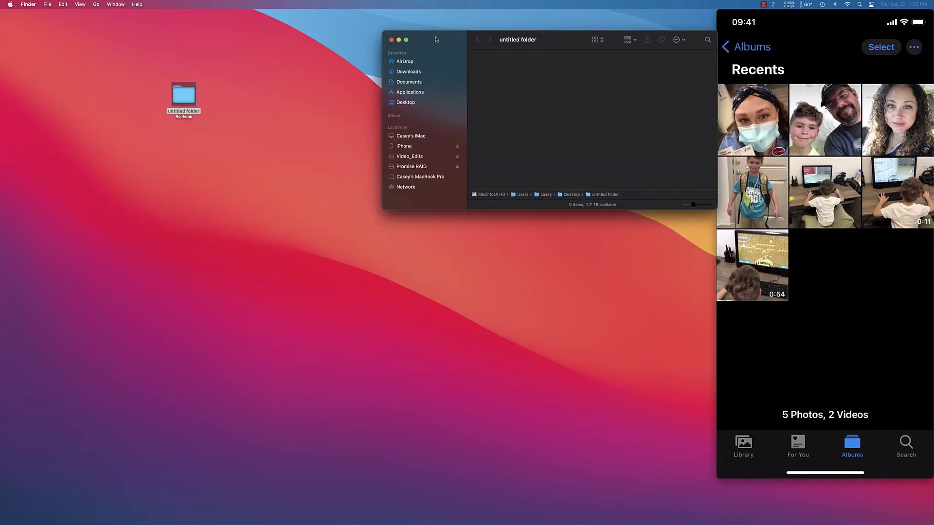
left_click(404, 147)
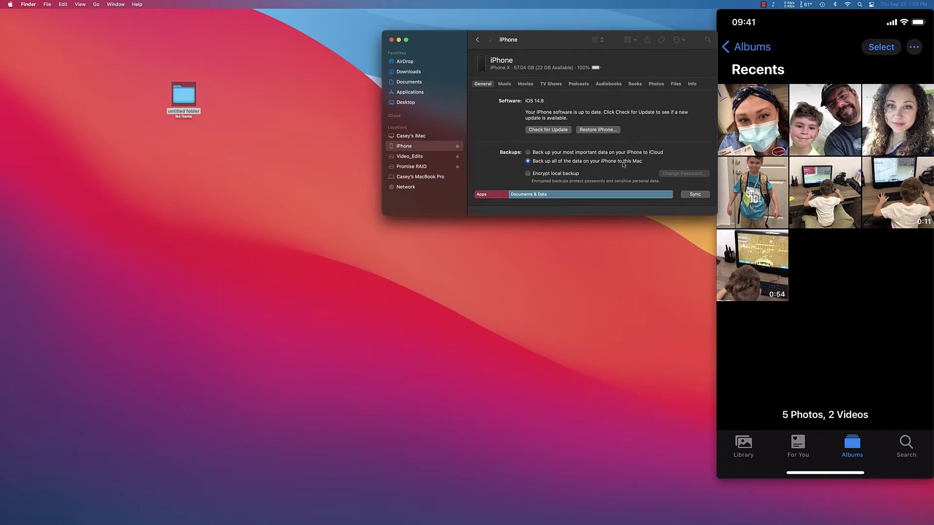
left_click(656, 84)
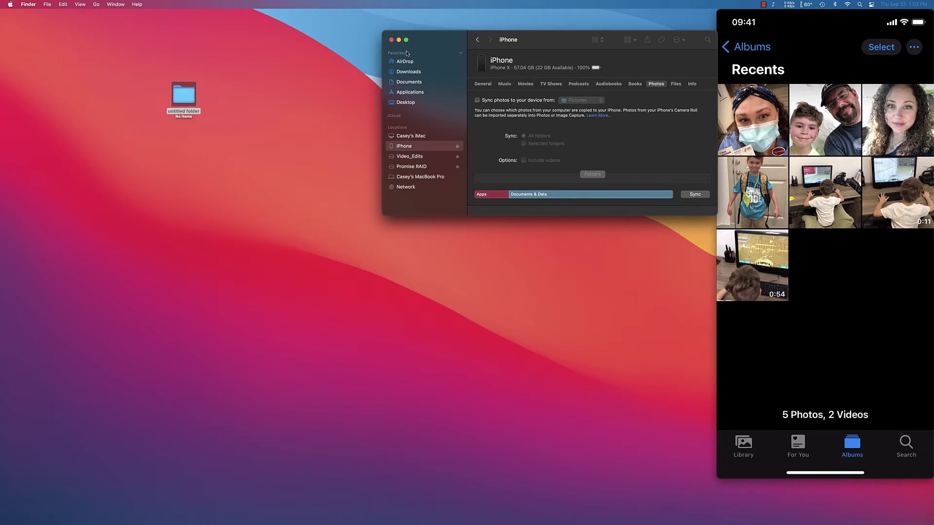
left_click(392, 40)
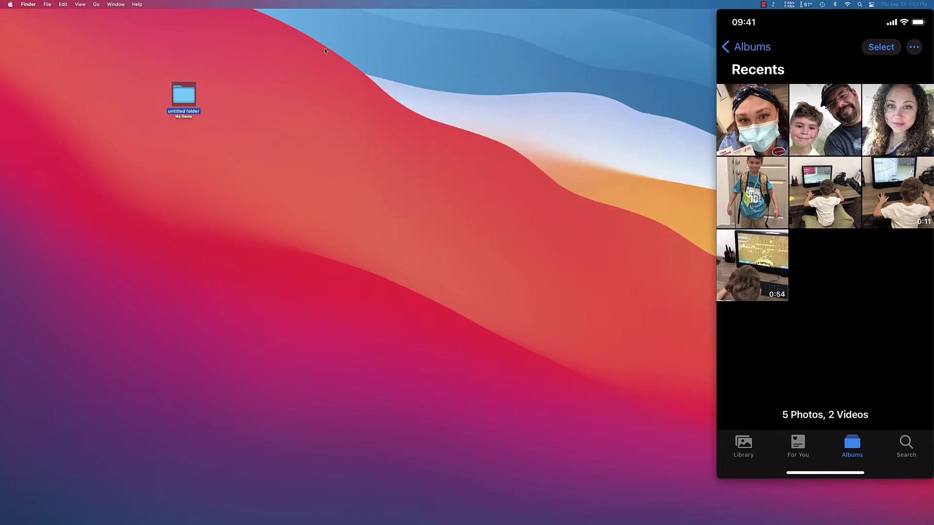
Launch Image Capture from Applications, dismiss the permission alert, and select the iPhone.
left_click(97, 5)
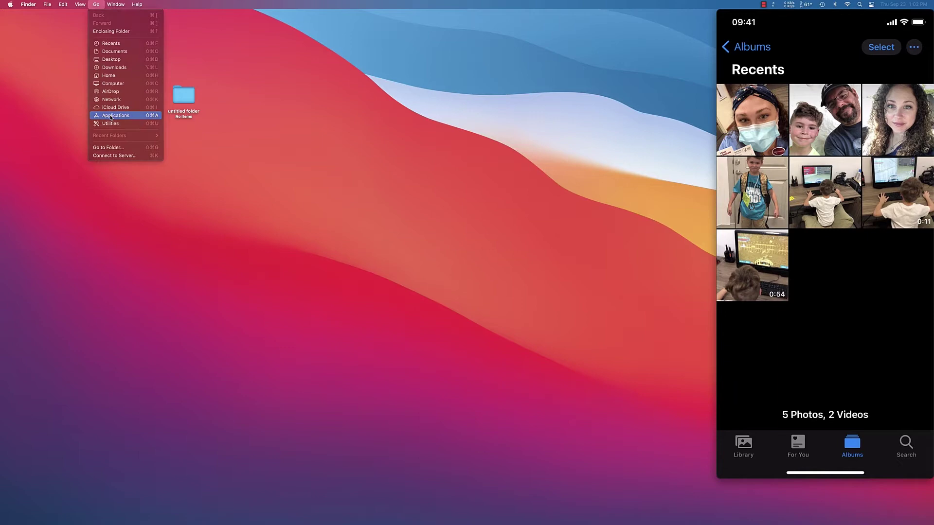
left_click(127, 116)
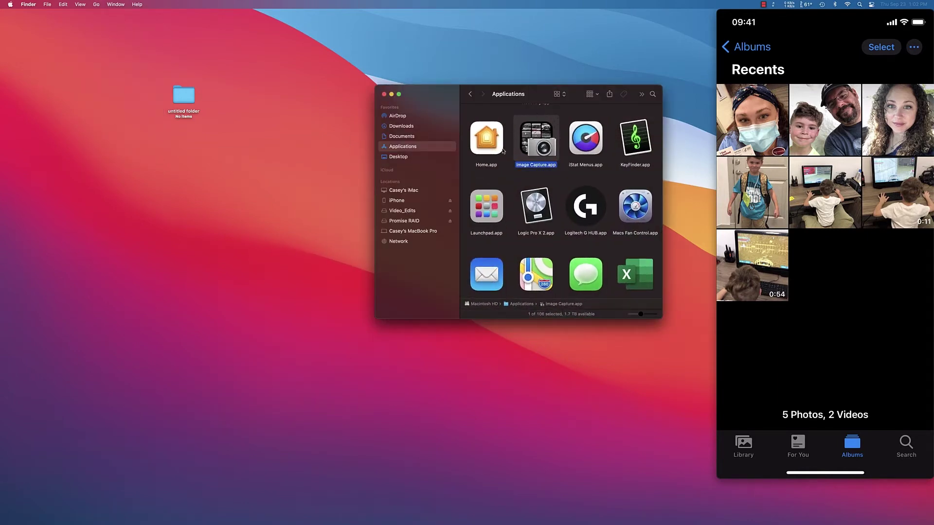
double_click(535, 142)
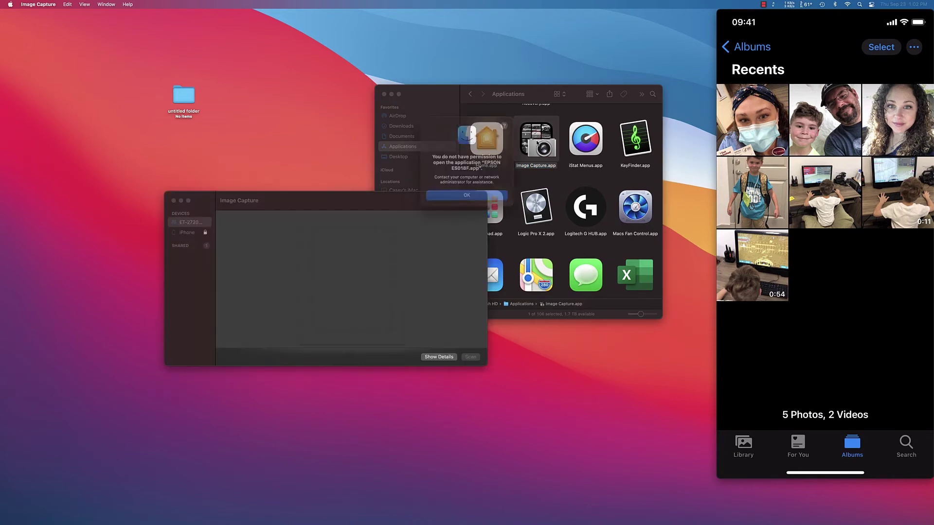
left_click(450, 195)
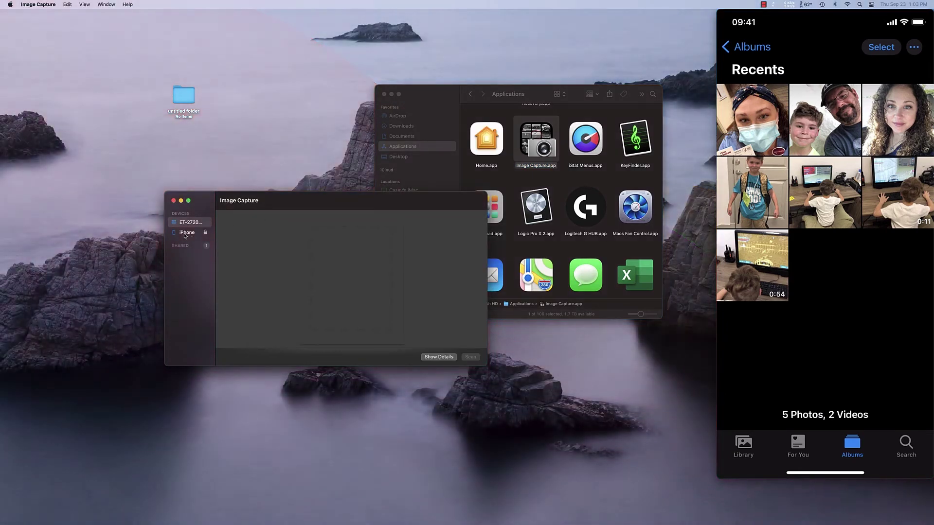
left_click(185, 235)
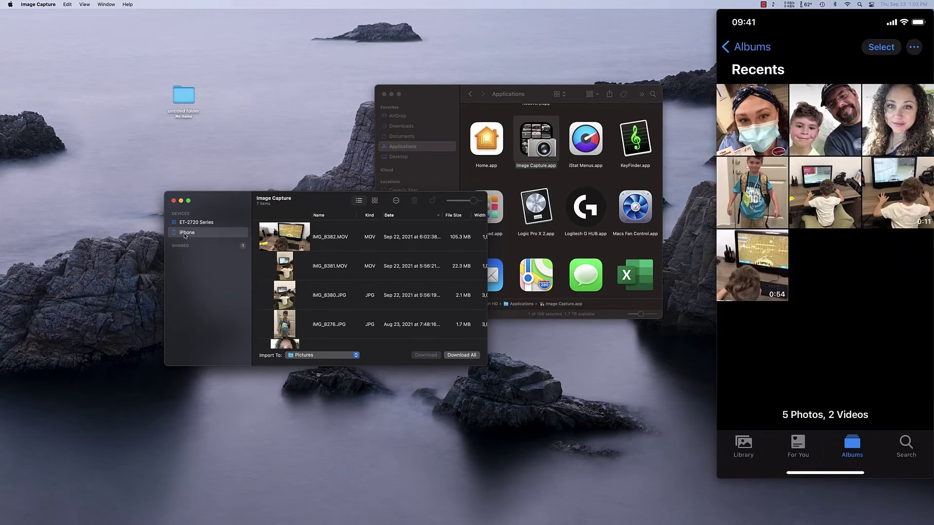
Close the Applications window and enlarge Image Capture so all seven iPhone items show.
left_click(384, 94)
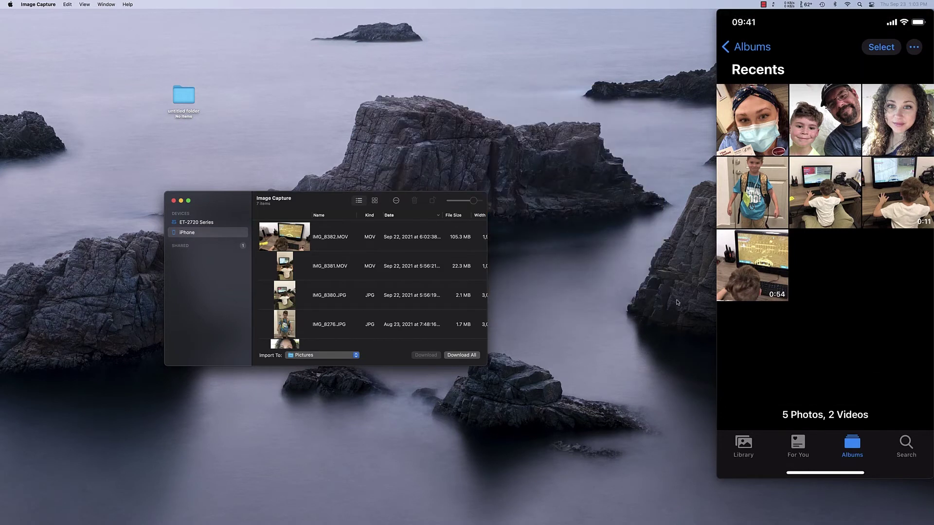
left_click_drag(323, 201, 349, 76)
left_click_drag(509, 241, 518, 381)
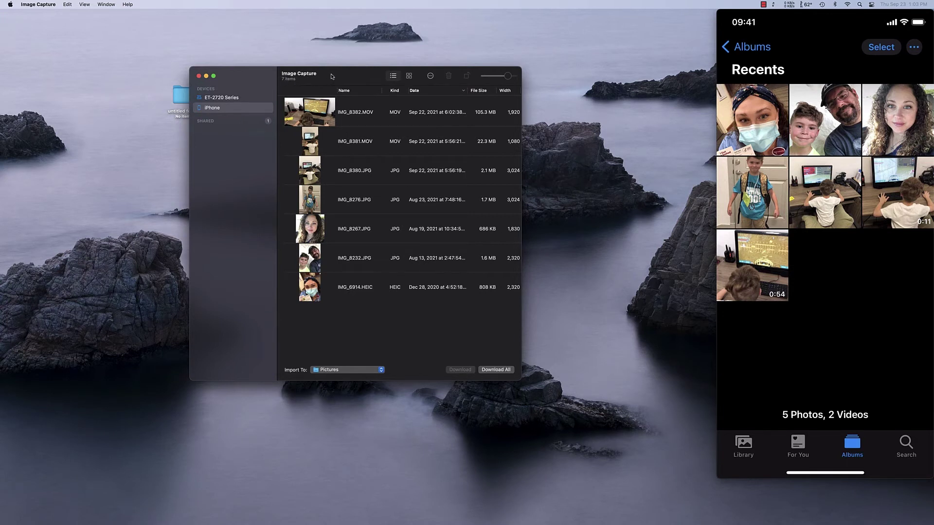
Set Image Capture's import destination to the desktop's untitled folder.
left_click(381, 370)
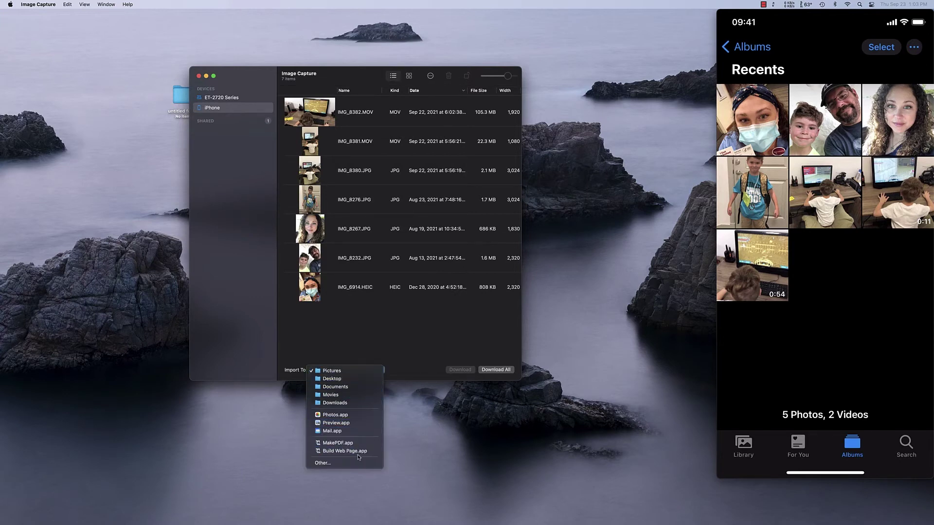
left_click(342, 463)
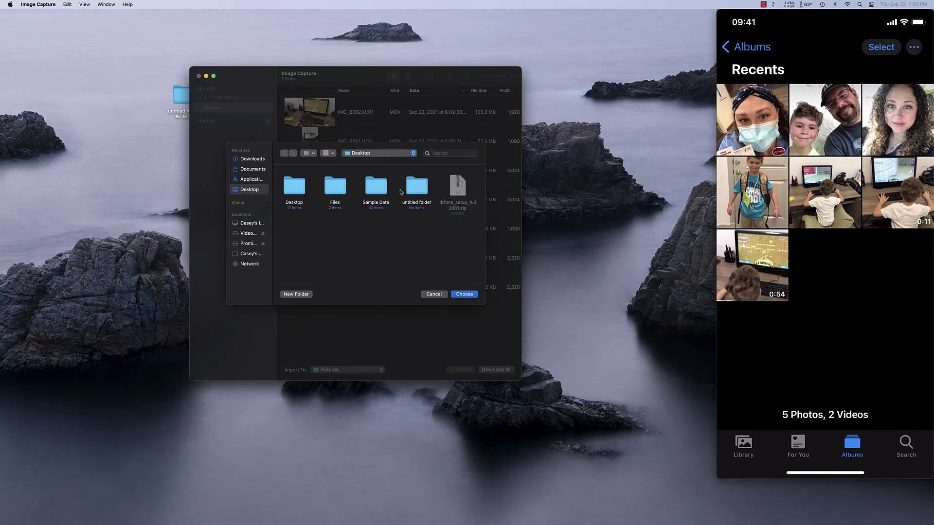
left_click(416, 185)
left_click(463, 295)
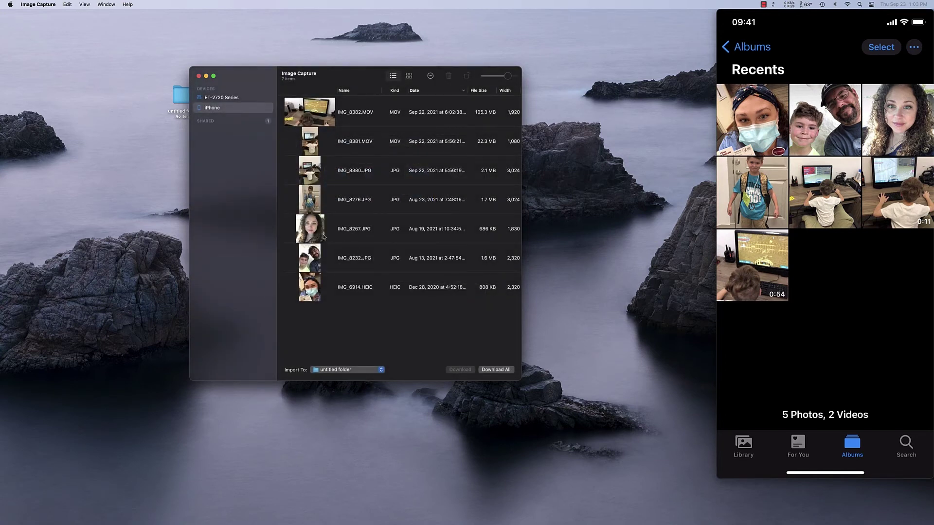
Download IMG_8267.JPG, then open the untitled folder on the desktop to confirm it.
left_click(323, 237)
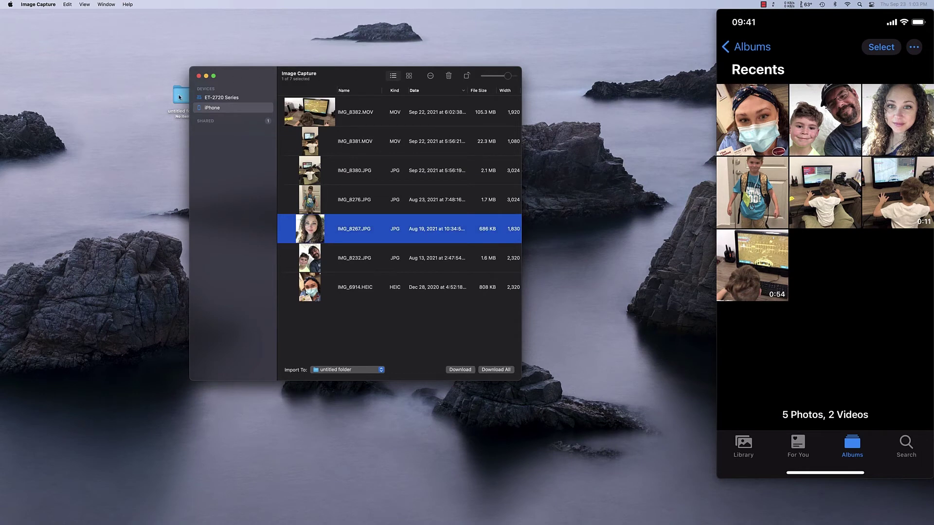
left_click(460, 370)
left_click_drag(183, 95, 150, 92)
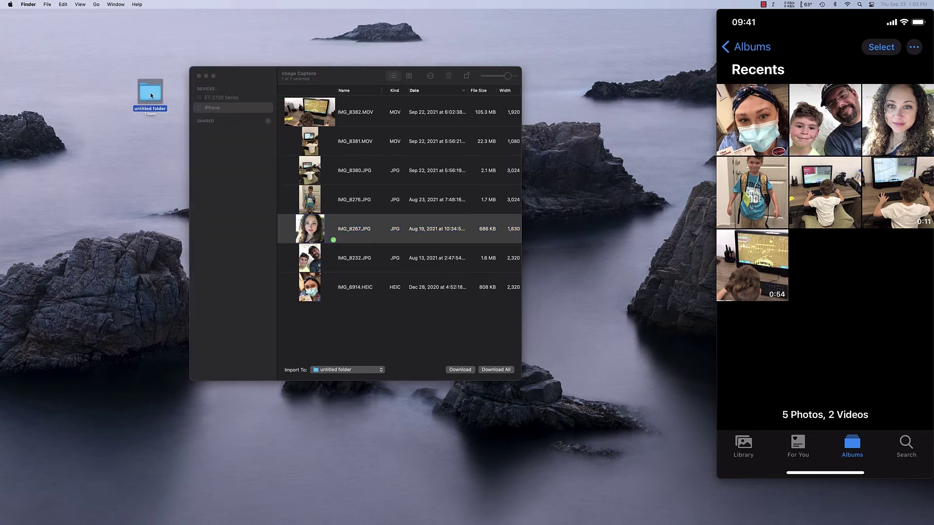
double_click(150, 93)
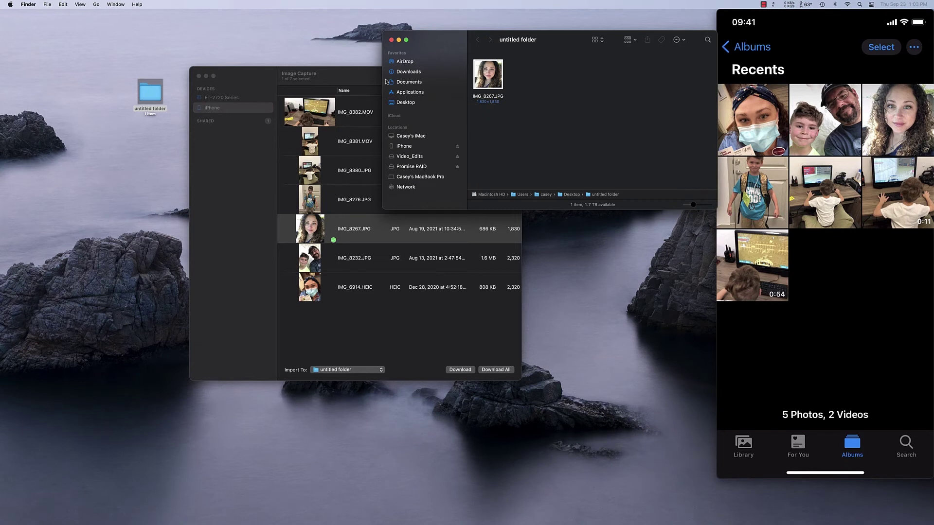
Switch between the untitled folder and Image Capture windows, leaving Image Capture in front.
left_click(341, 75)
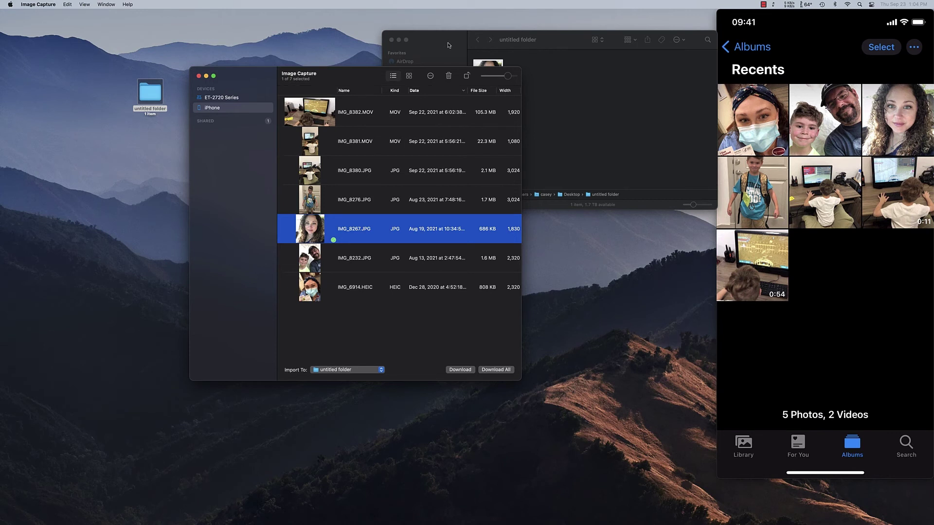
left_click(504, 74)
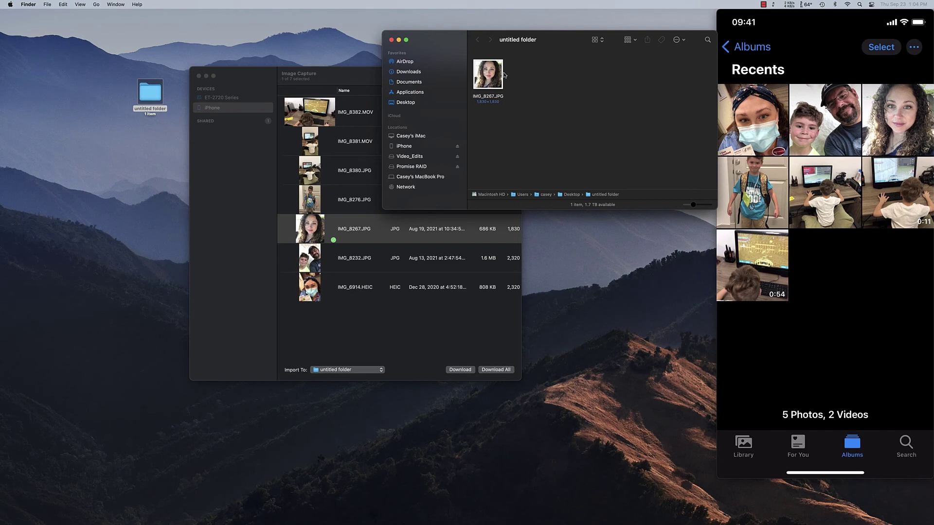
left_click(351, 77)
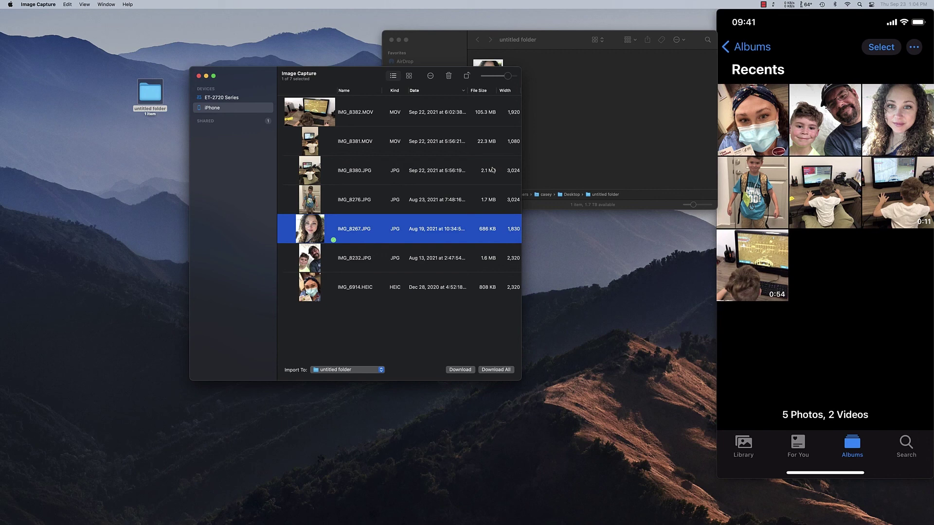
left_click(442, 41)
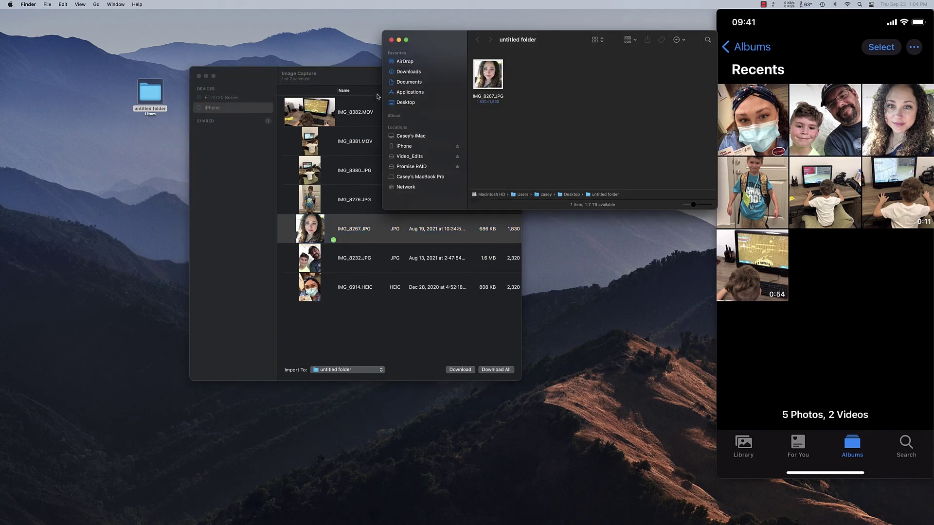
left_click(358, 77)
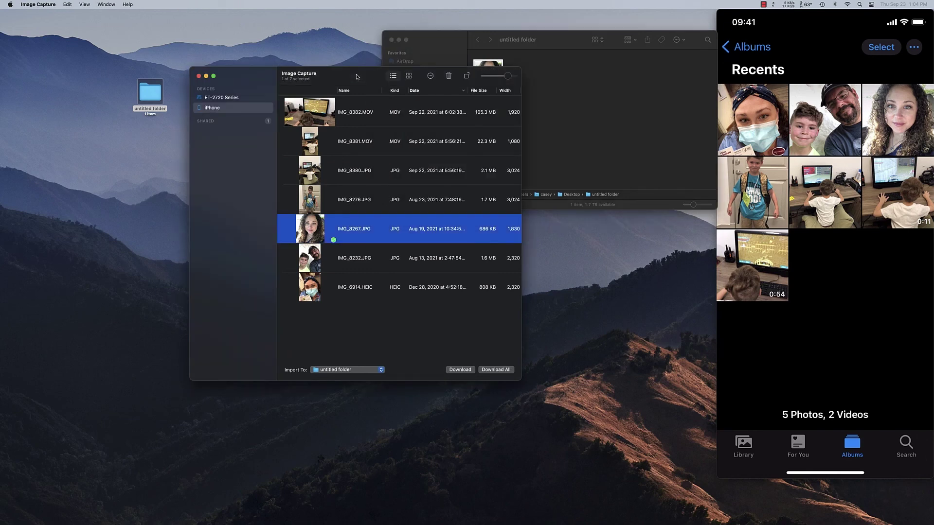